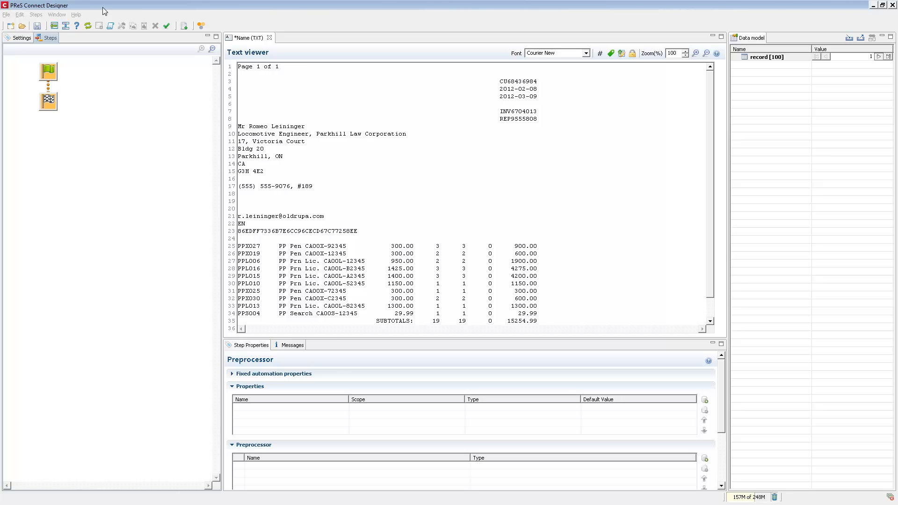
# Step: Extract the customer block on lines 9 to 23, columns 1 to 69, into the record table as one field
pyautogui.moveTo(240, 127); pyautogui.dragTo(495, 228)
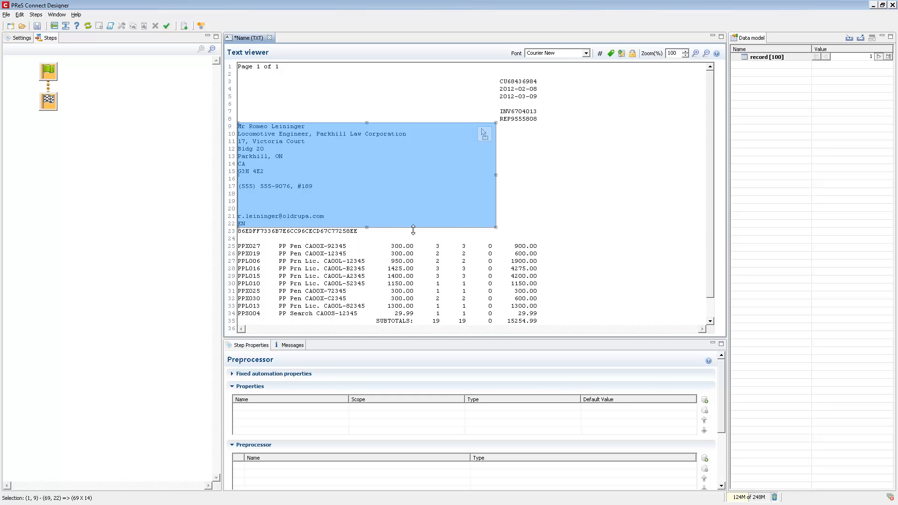
pyautogui.moveTo(366, 227); pyautogui.dragTo(366, 235)
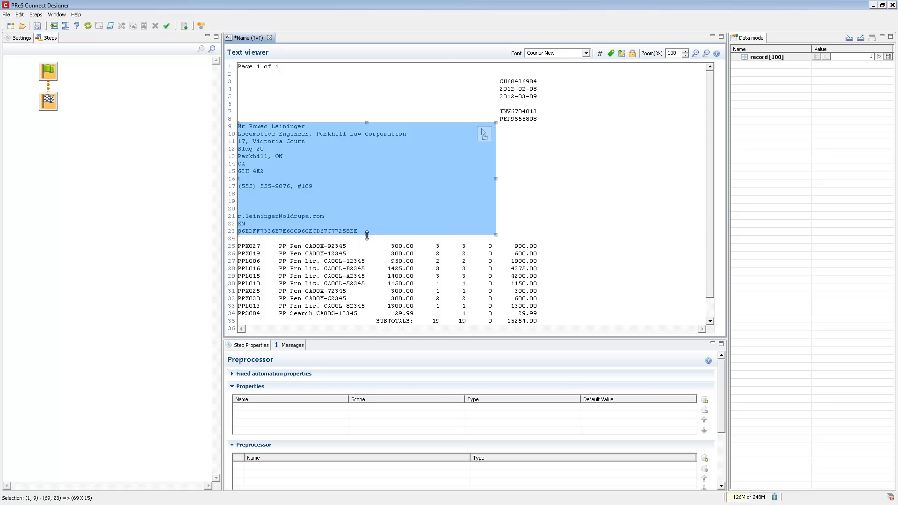
pyautogui.moveTo(482, 133); pyautogui.dragTo(749, 59)
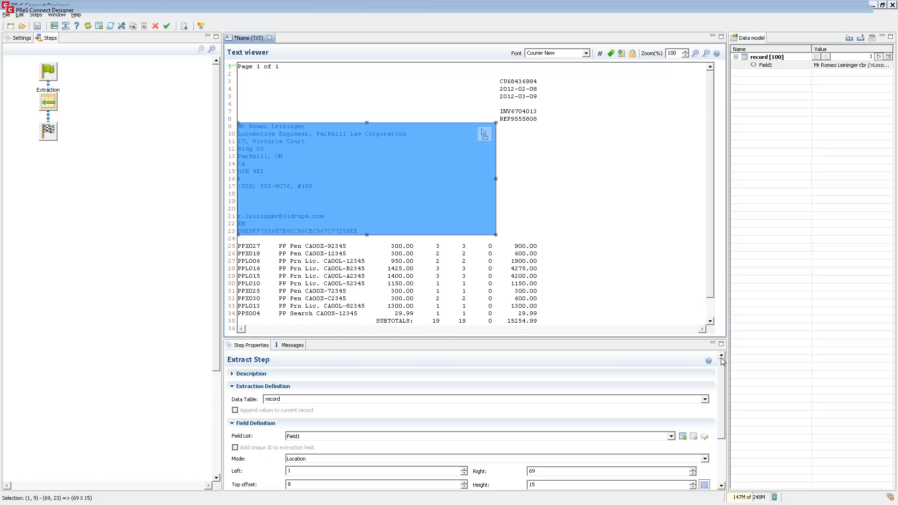
# Step: Split the extracted customer block into individual fields, removing the original field
pyautogui.moveTo(722, 375); pyautogui.dragTo(727, 410)
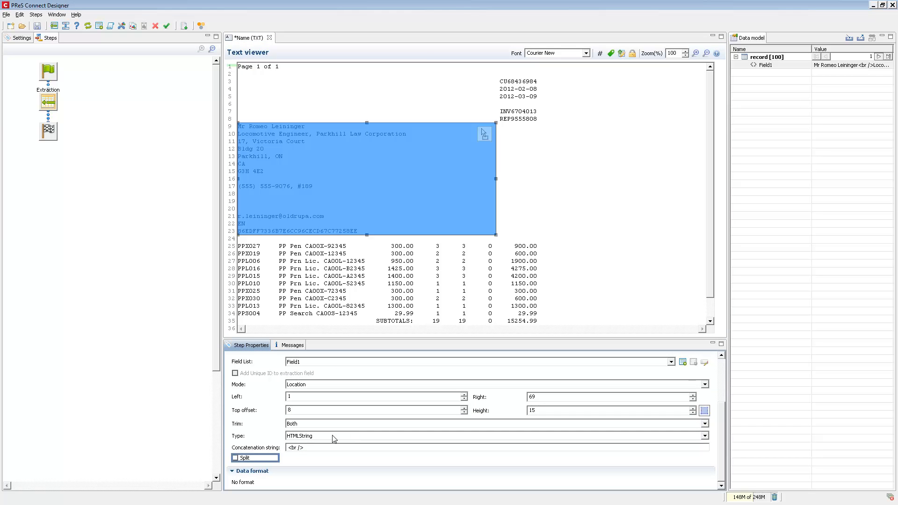
pyautogui.click(235, 458)
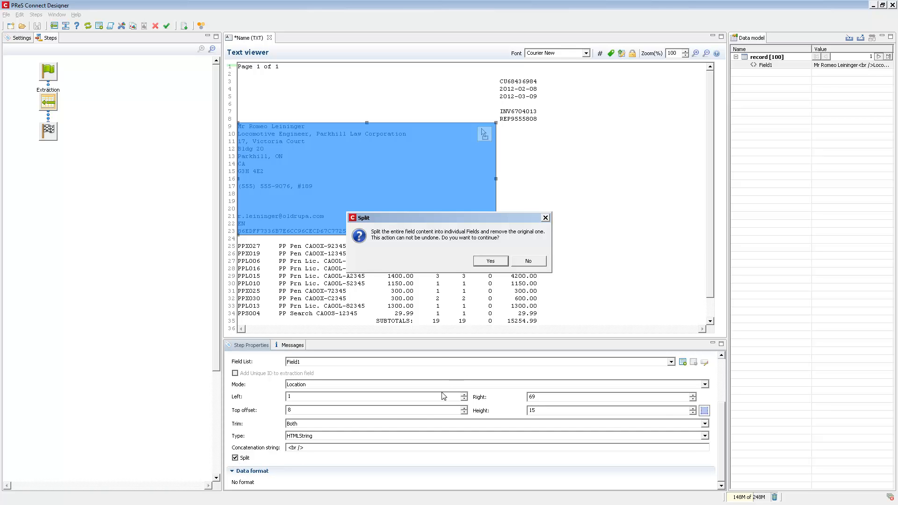
pyautogui.click(488, 261)
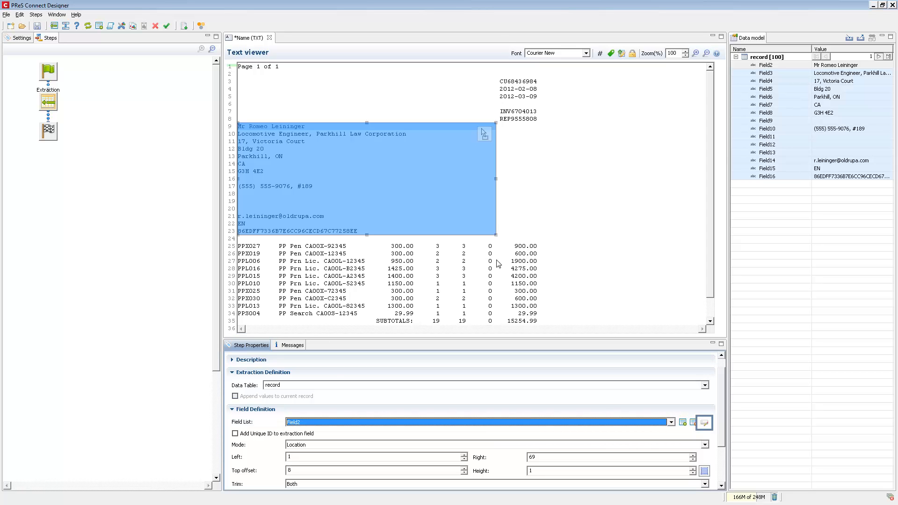
# Step: Rename the non-empty fields FullName, TitleandCompany, Address1, Address2, CityState, Country, ZipCode, Phone, Email, Language and MD5
pyautogui.click(704, 423)
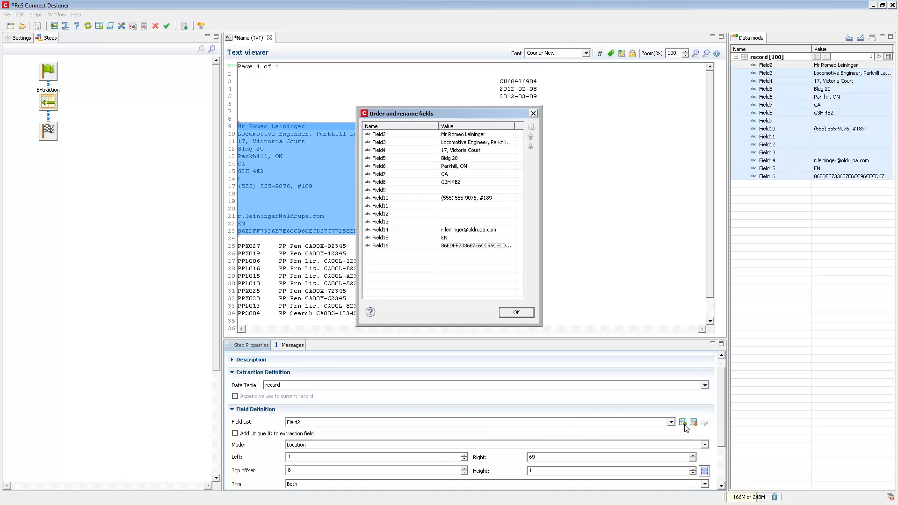
pyautogui.click(409, 134)
pyautogui.write('FullName')
pyautogui.press('Return')
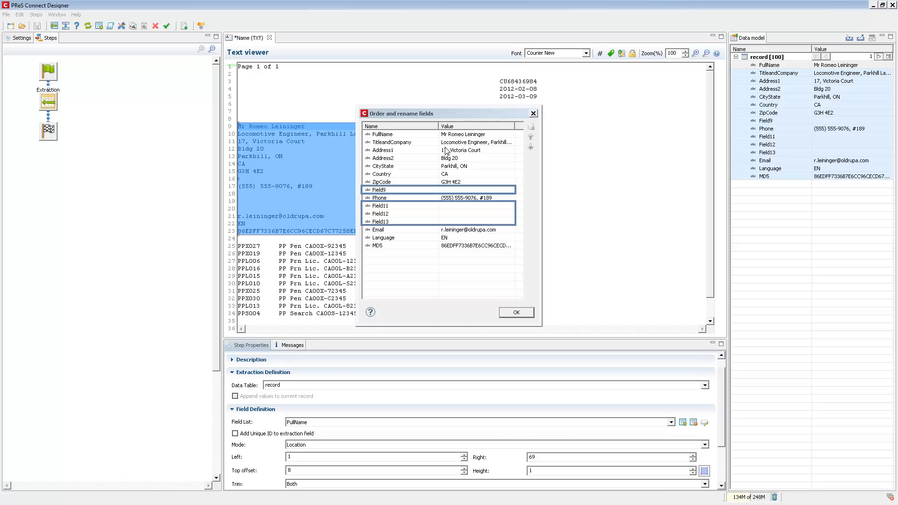
# Step: Remove the empty fields Field9, Field11, Field12 and Field13 from the extraction and accept the field list
pyautogui.click(457, 190)
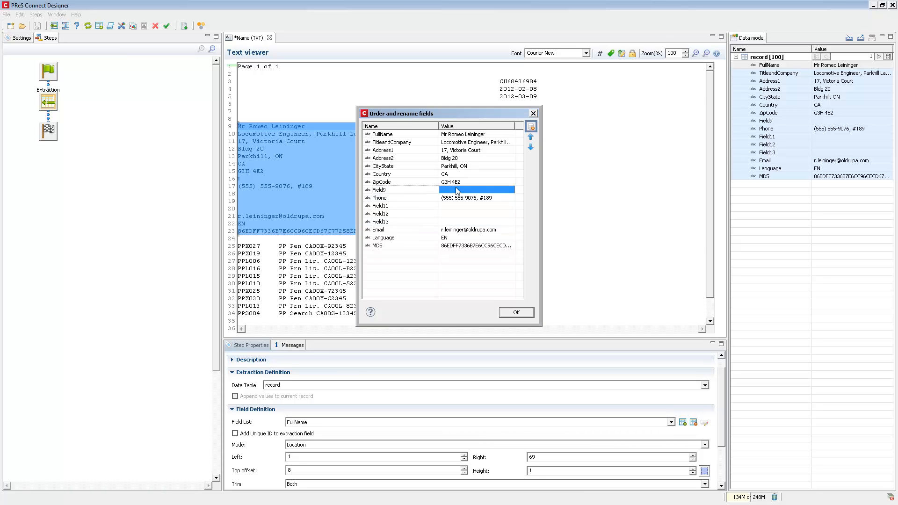
pyautogui.click(531, 126)
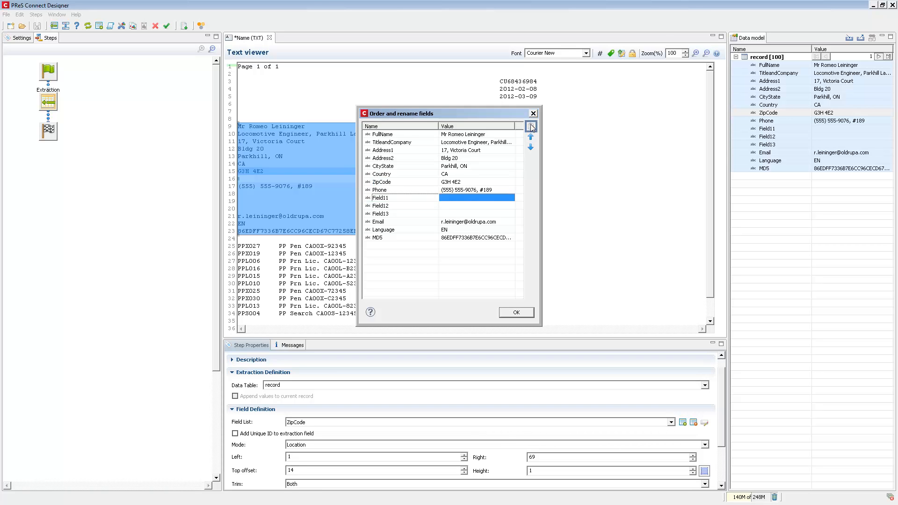
pyautogui.click(531, 126)
pyautogui.click(452, 198)
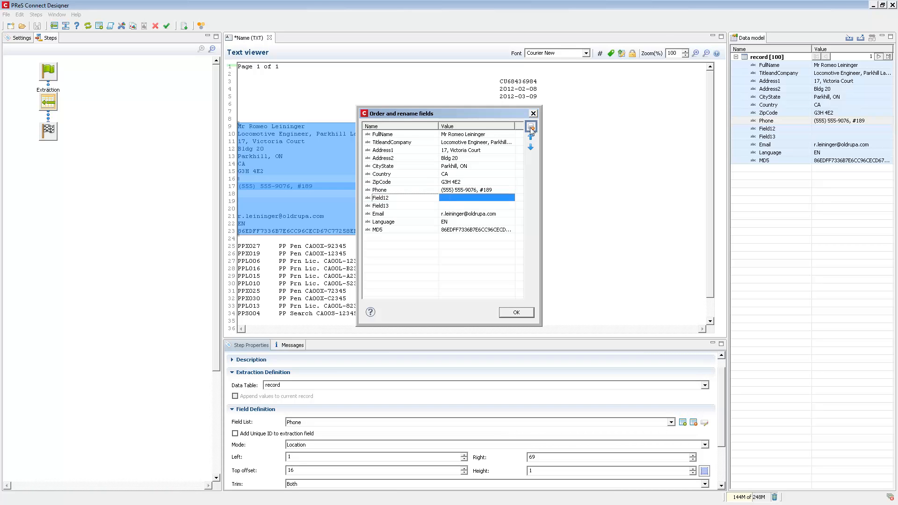
pyautogui.click(531, 126)
pyautogui.click(452, 198)
pyautogui.click(531, 126)
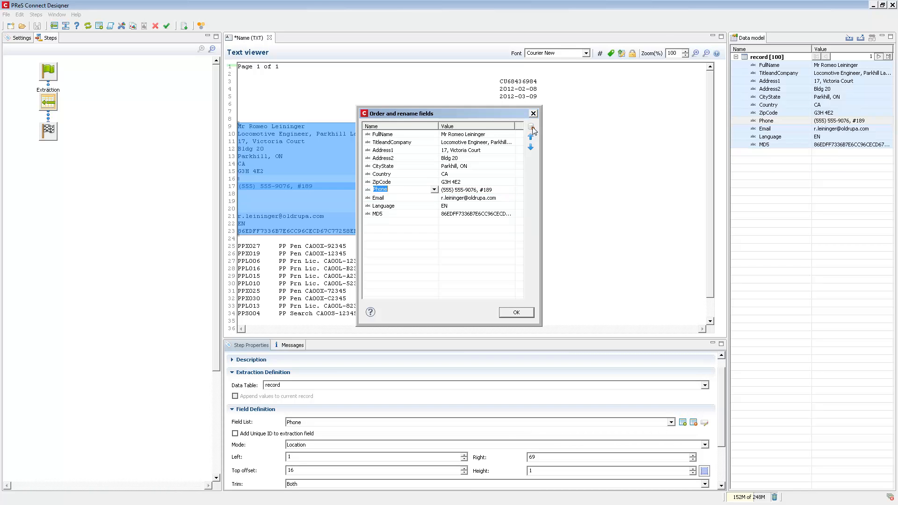
pyautogui.click(516, 313)
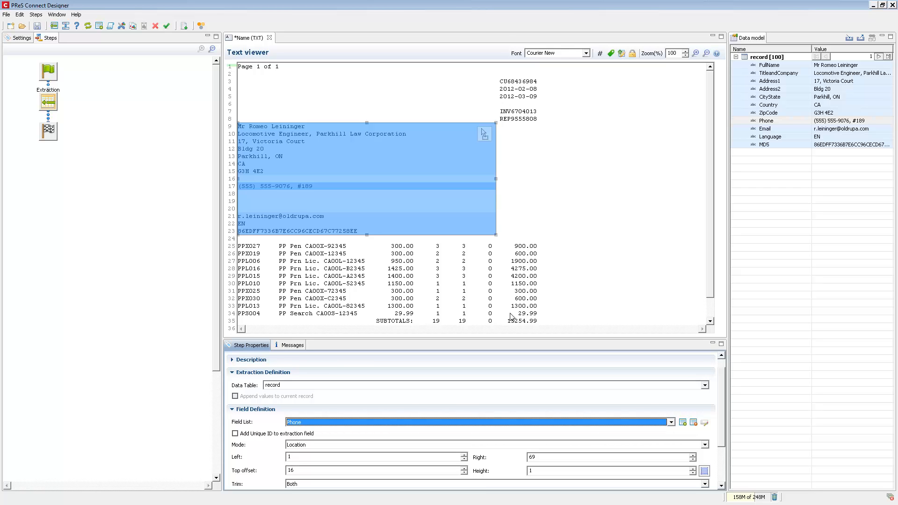
# Step: Rename the extraction step as Customer Information
pyautogui.click(58, 93)
pyautogui.write('Customer Information')
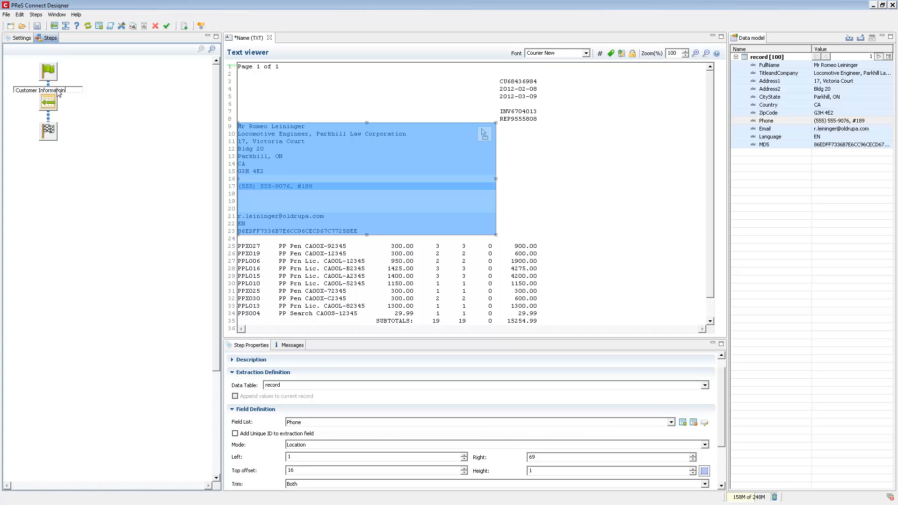
pyautogui.press('Return')
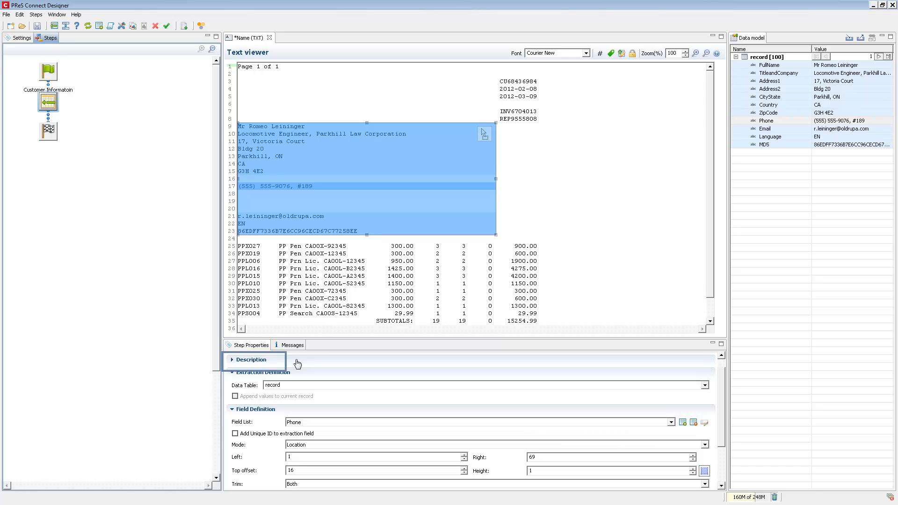
pyautogui.click(261, 361)
pyautogui.moveTo(307, 373); pyautogui.dragTo(391, 373)
pyautogui.write('ion')
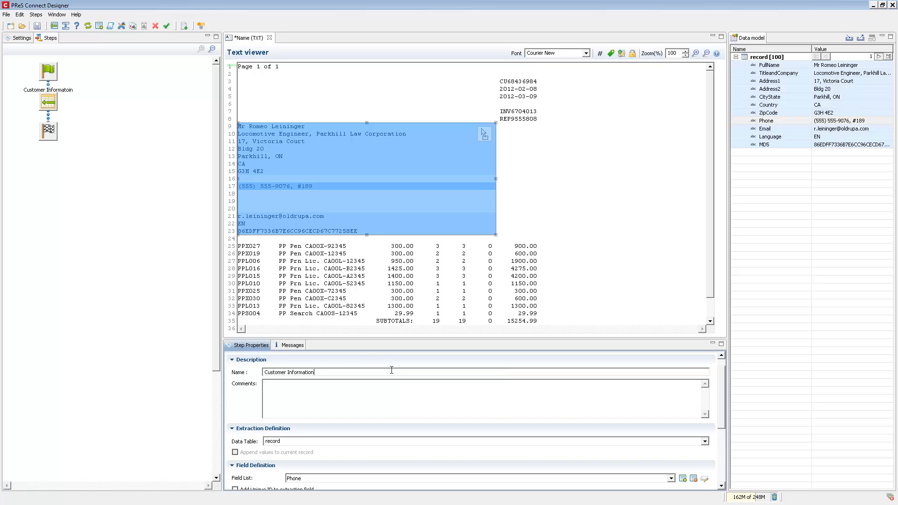
# Step: Add the comment "Getting customer info + invoice info" to the Customer Information step
pyautogui.click(379, 405)
pyautogui.write('Getting customer info + invoice info')
pyautogui.click(1, 223)
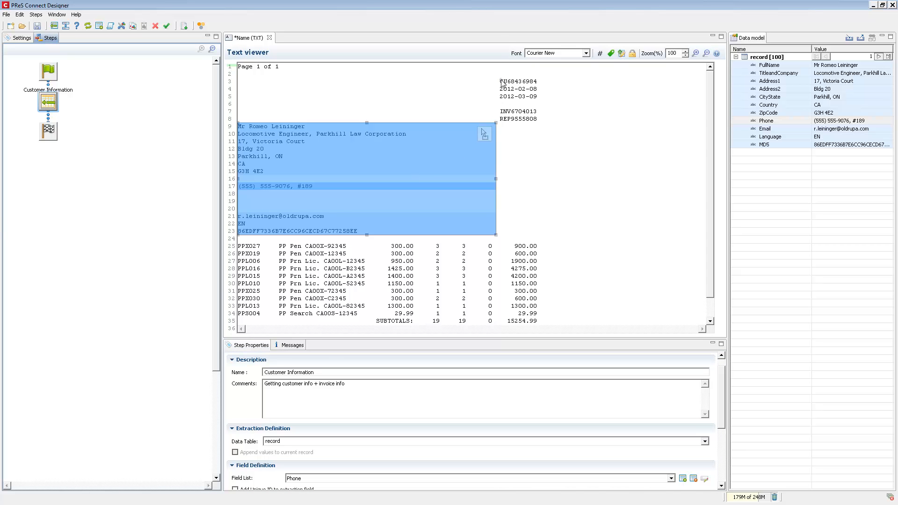
# Step: Add the customer number on line 3 and the dates on lines 4 and 5 as separate extract fields in the Customer Information step
pyautogui.moveTo(500, 80); pyautogui.dragTo(538, 86)
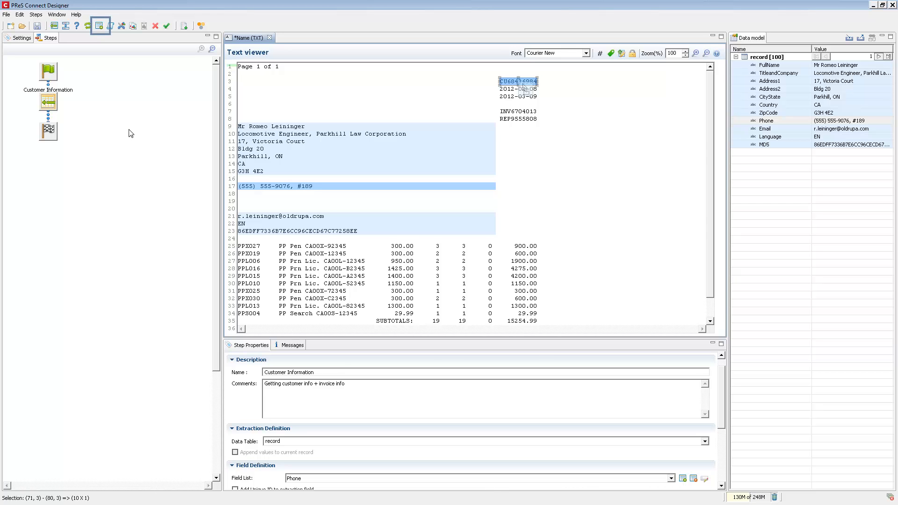
pyautogui.click(99, 26)
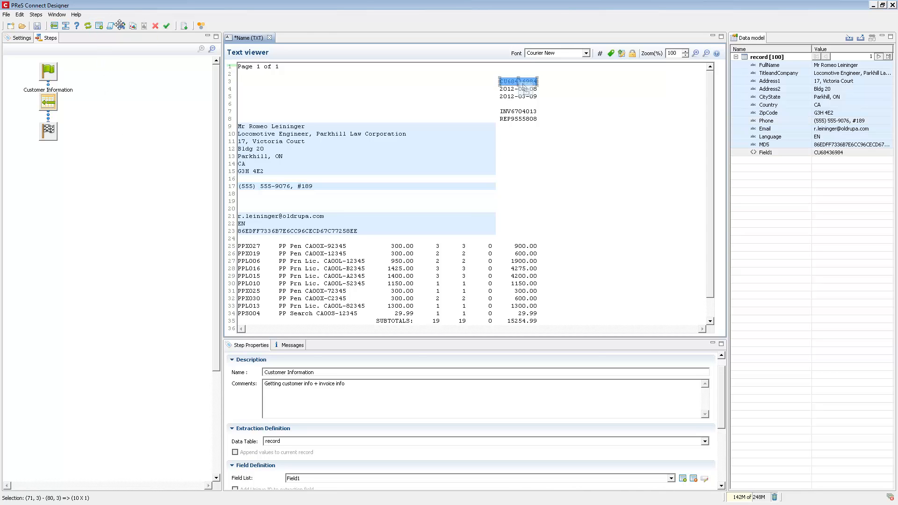
pyautogui.moveTo(507, 81); pyautogui.dragTo(507, 89)
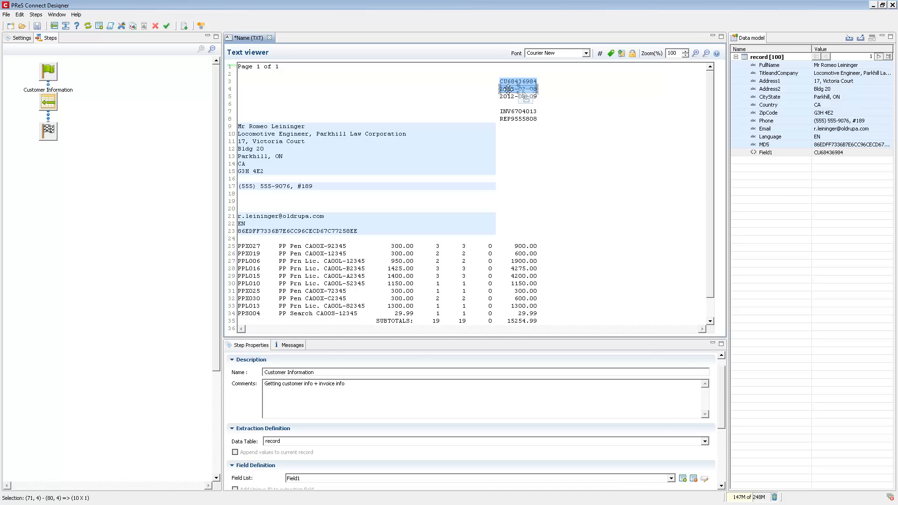
pyautogui.rightClick(507, 89)
pyautogui.click(534, 140)
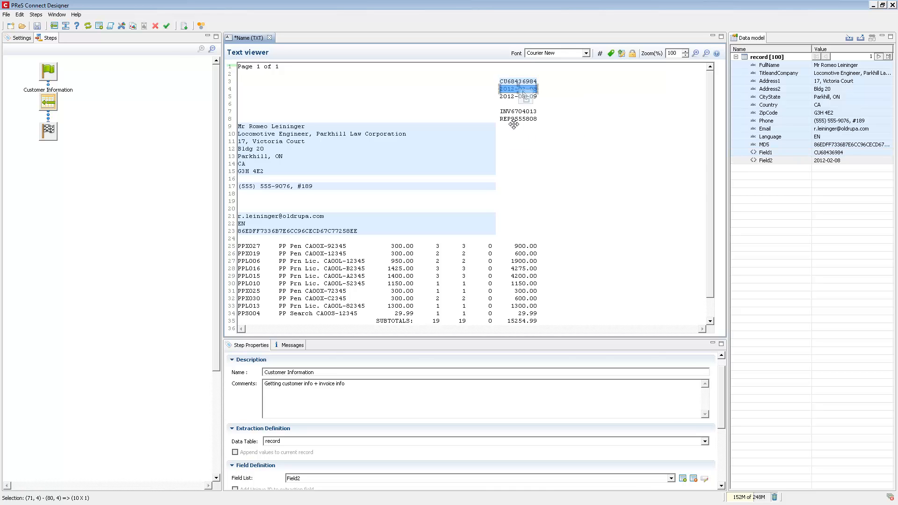
pyautogui.moveTo(509, 89); pyautogui.dragTo(509, 97)
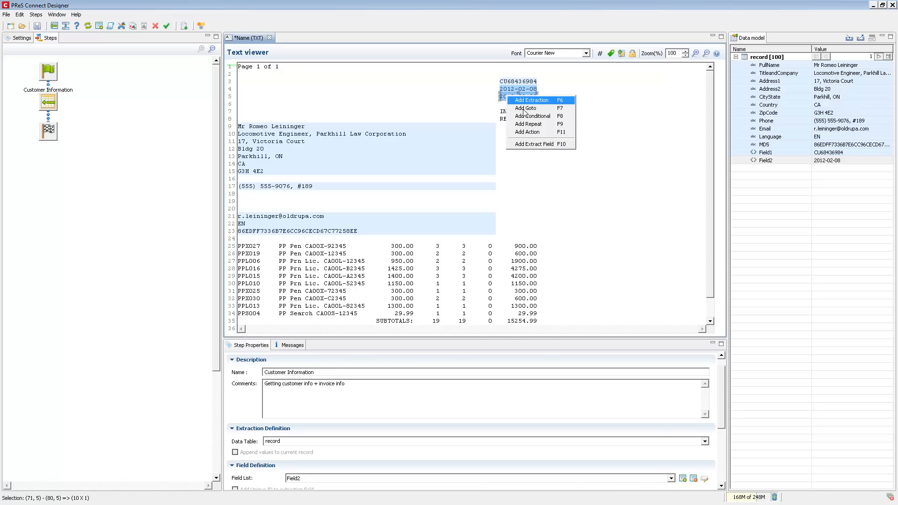
pyautogui.click(529, 144)
# Step: Add the INV number on line 7 and the REP number on line 8 as separate extract fields
pyautogui.moveTo(499, 111); pyautogui.dragTo(537, 111)
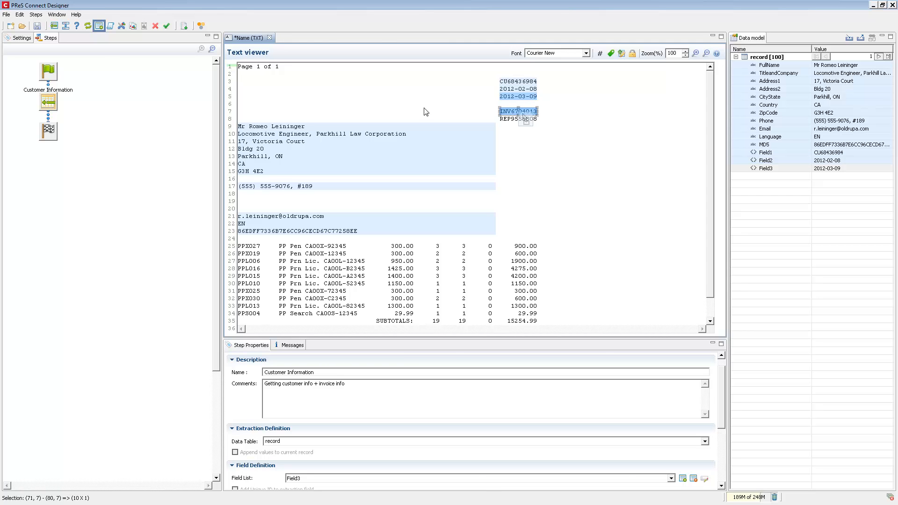
pyautogui.click(101, 27)
pyautogui.click(508, 111)
pyautogui.moveTo(498, 119); pyautogui.dragTo(538, 123)
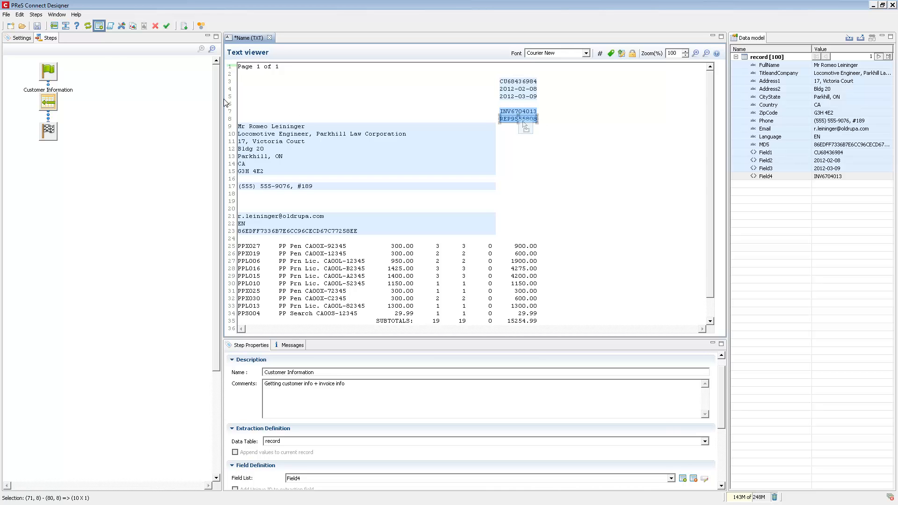
pyautogui.click(100, 25)
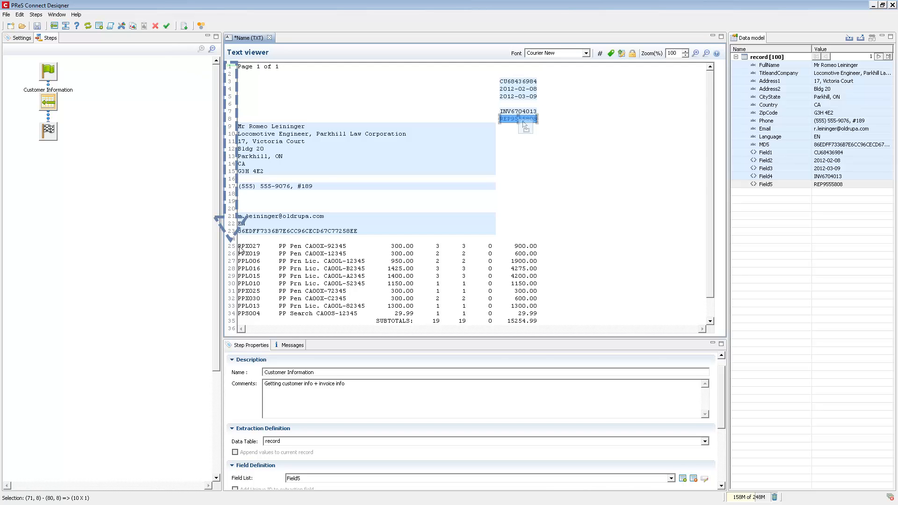
# Step: Add a Goto step to the first line item on line 25 and a Repeat step that loops until the word SUBTOTALS
pyautogui.moveTo(238, 247); pyautogui.dragTo(261, 248)
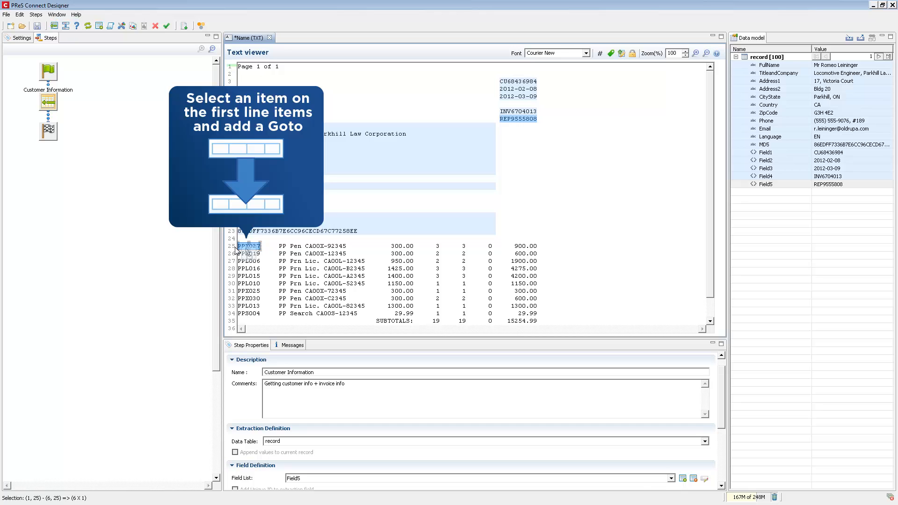
pyautogui.click(66, 27)
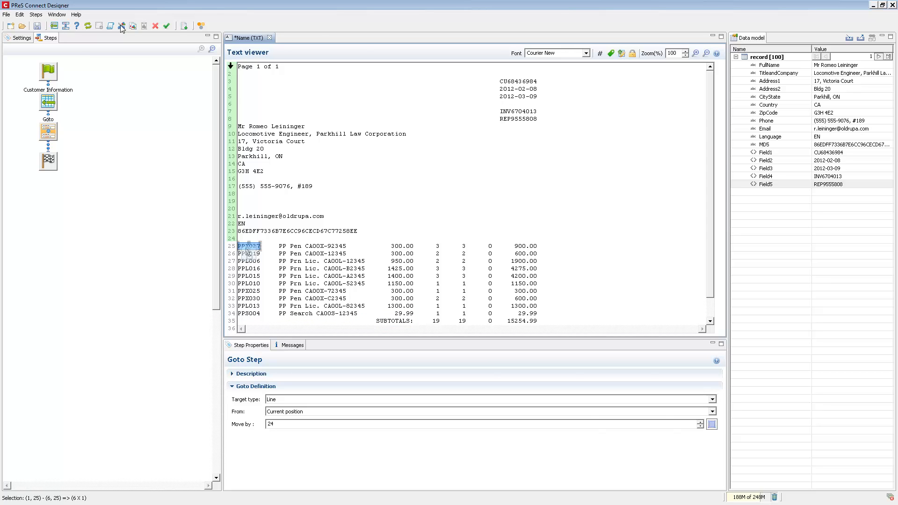
pyautogui.scroll(-1, 711, 205)
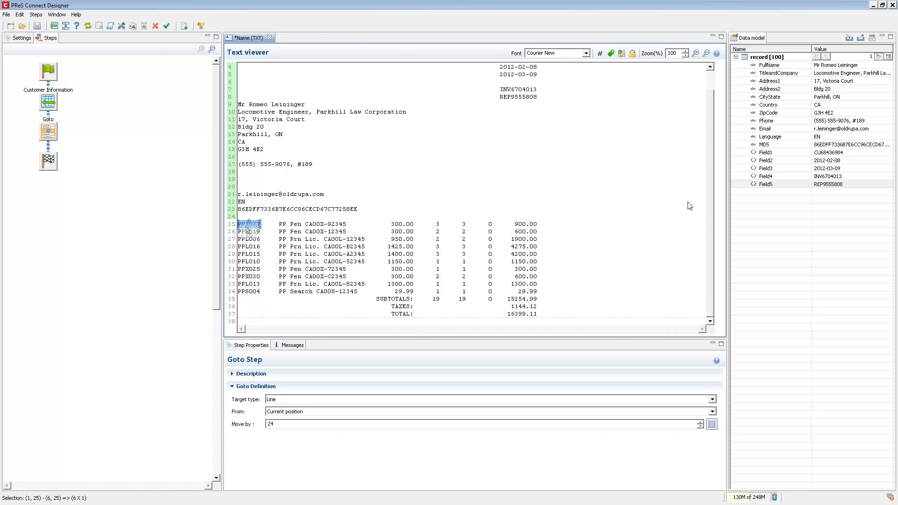
pyautogui.moveTo(376, 299); pyautogui.dragTo(411, 302)
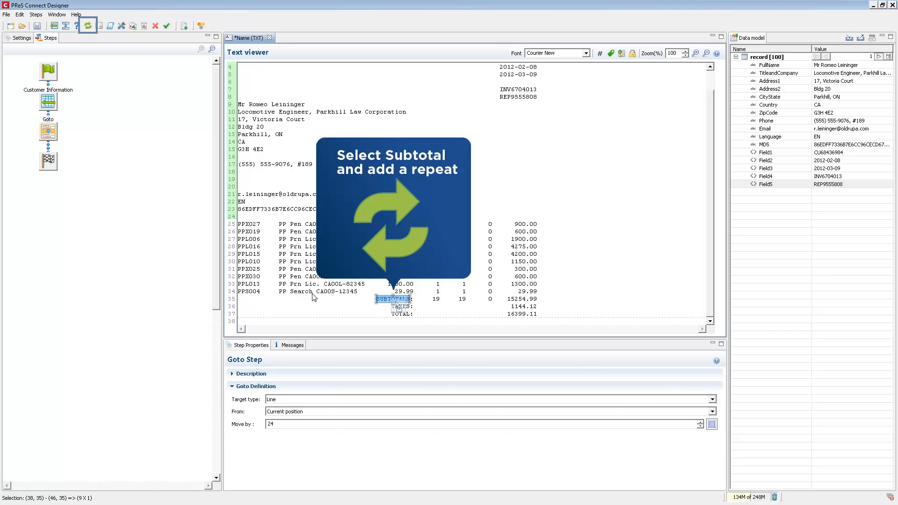
pyautogui.click(88, 26)
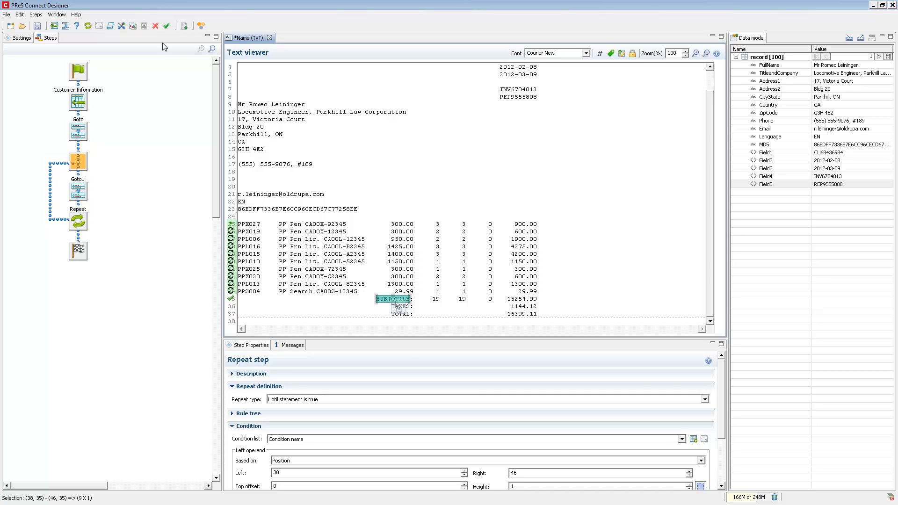
# Step: Extract the item code in columns 1 to 8 inside the loop as a detail field, and browse to the fifth detail record
pyautogui.moveTo(237, 224); pyautogui.dragTo(268, 224)
pyautogui.click(54, 26)
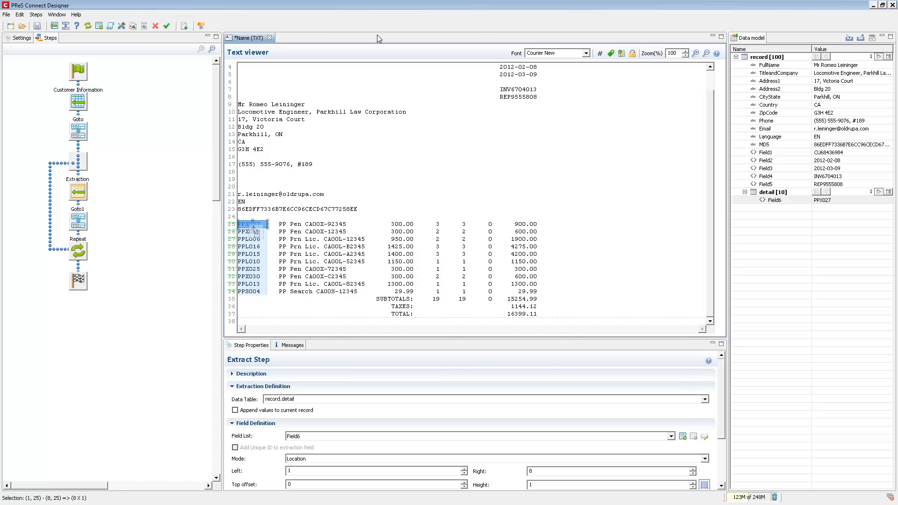
pyautogui.click(877, 192)
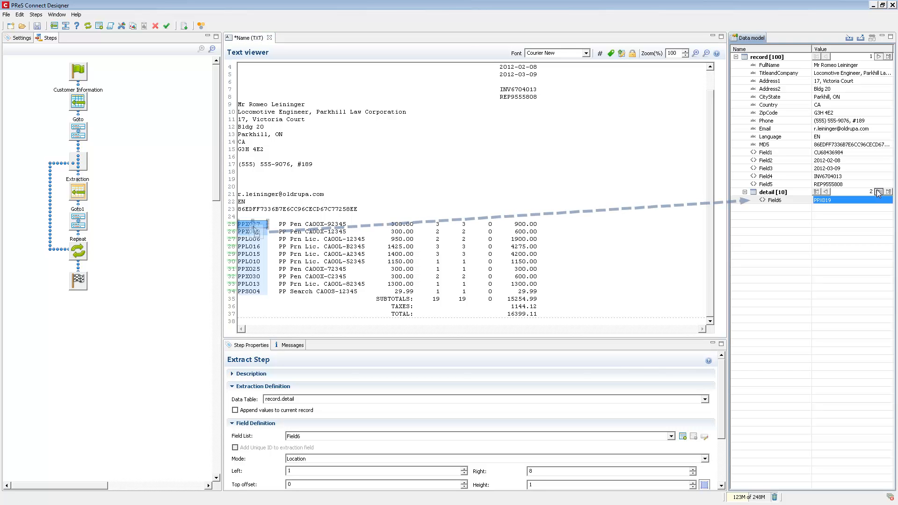
pyautogui.click(877, 192)
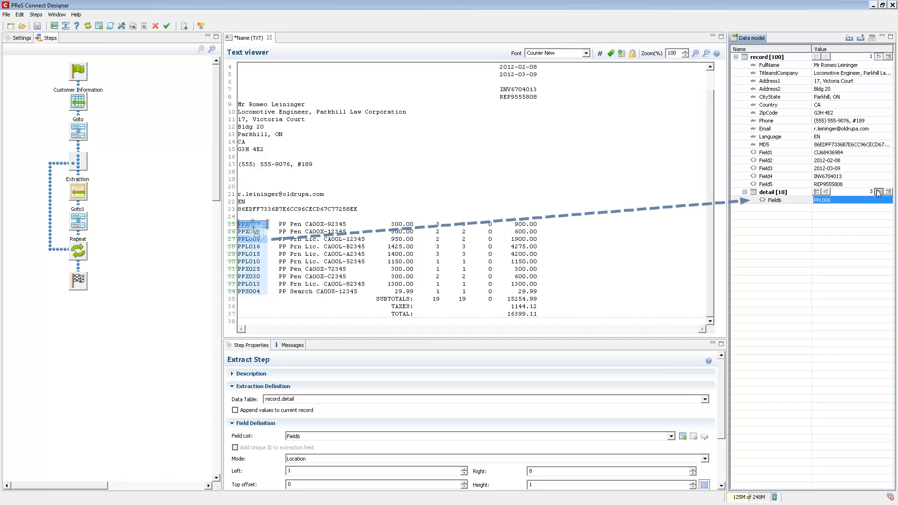
pyautogui.click(878, 192)
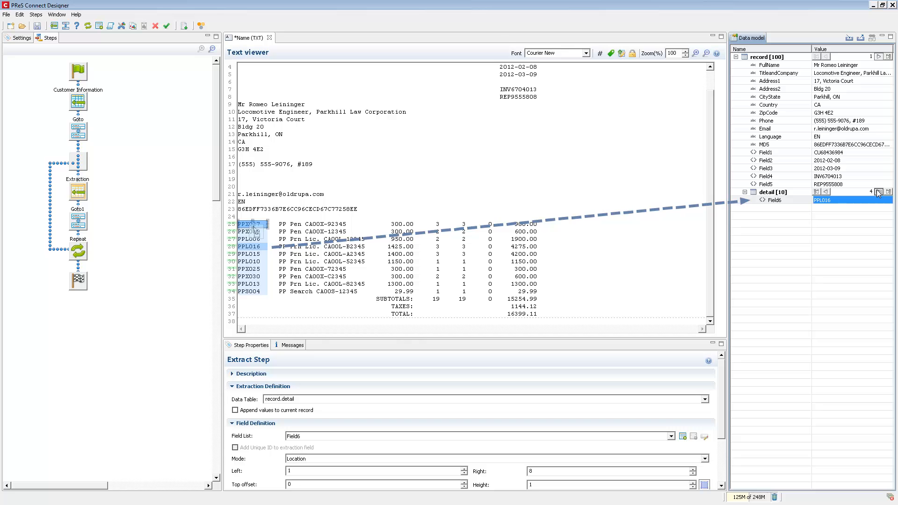
pyautogui.click(878, 192)
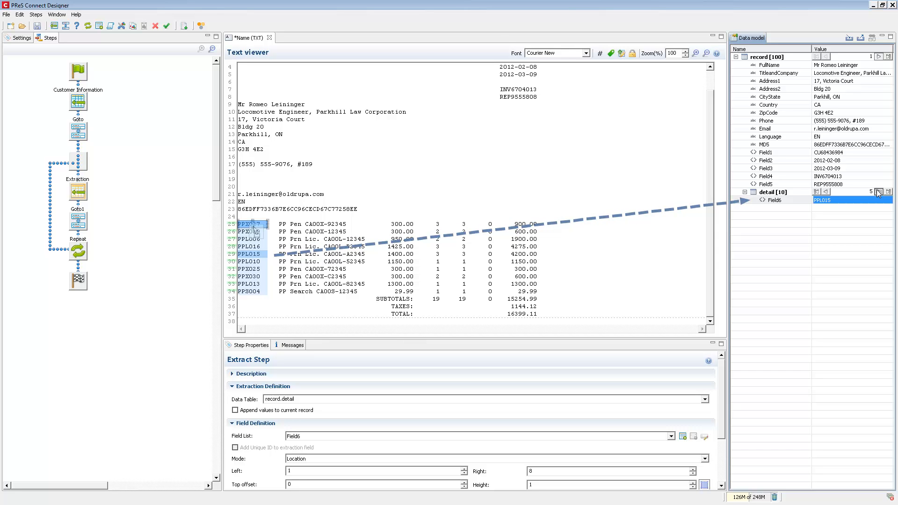
# Step: Check the extracted item codes in the sixth detail record and in the second record, and return to the first record
pyautogui.click(877, 192)
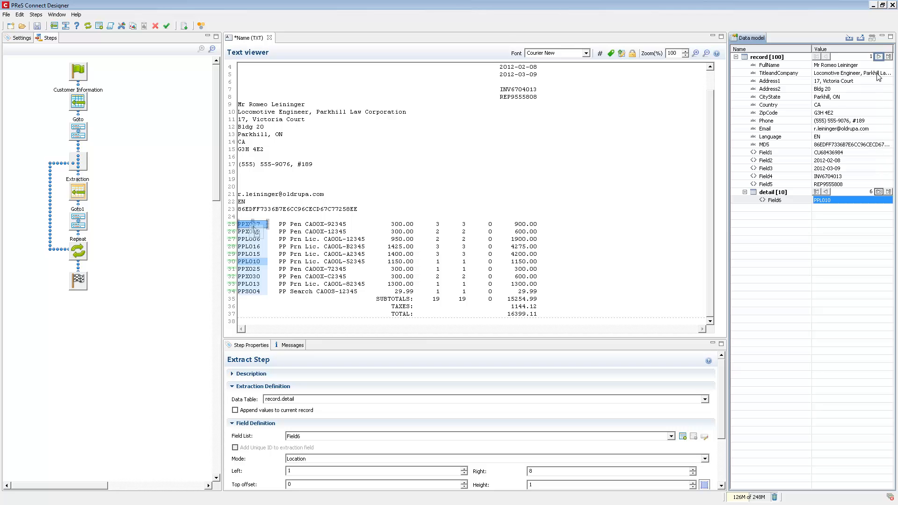
pyautogui.click(878, 56)
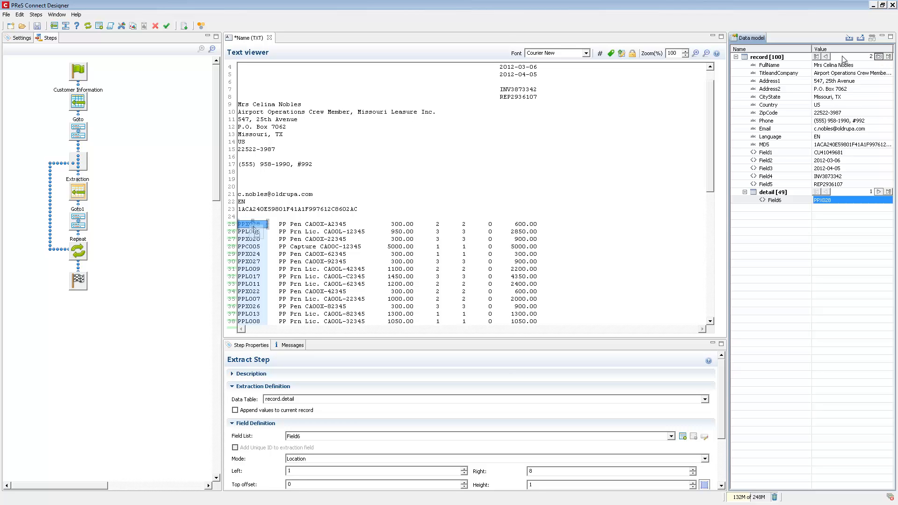
pyautogui.click(826, 57)
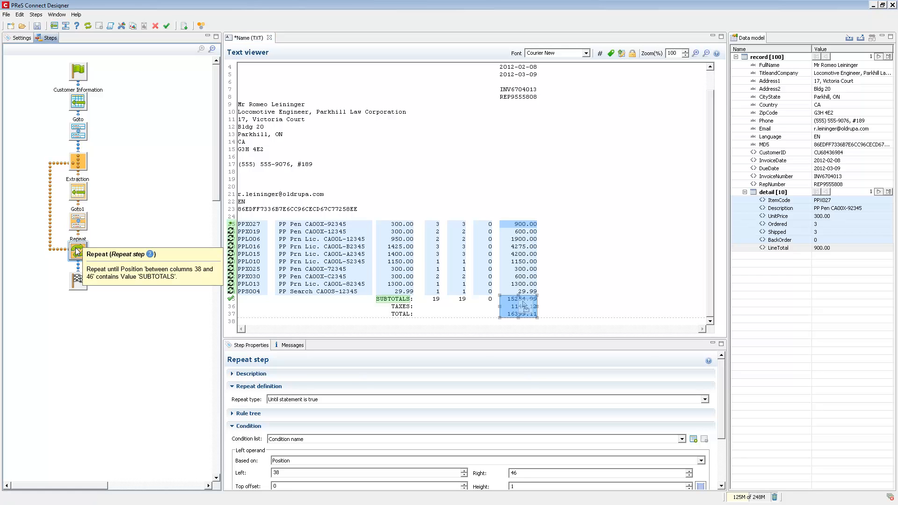
# Step: Extract the three SUBTOTALS, TAXES and TOTAL amounts in columns 71 to 80 after the loop and split them into individual fields
pyautogui.click(53, 26)
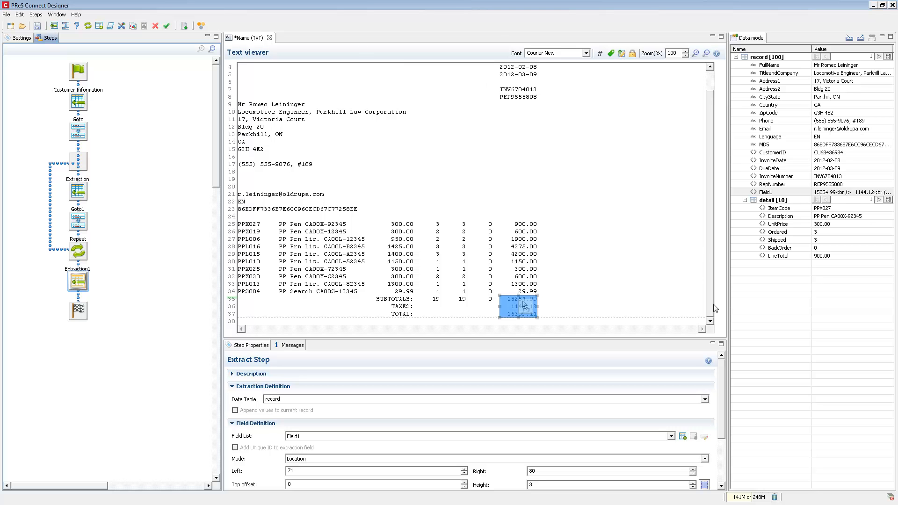
pyautogui.scroll(-3, 528, 439)
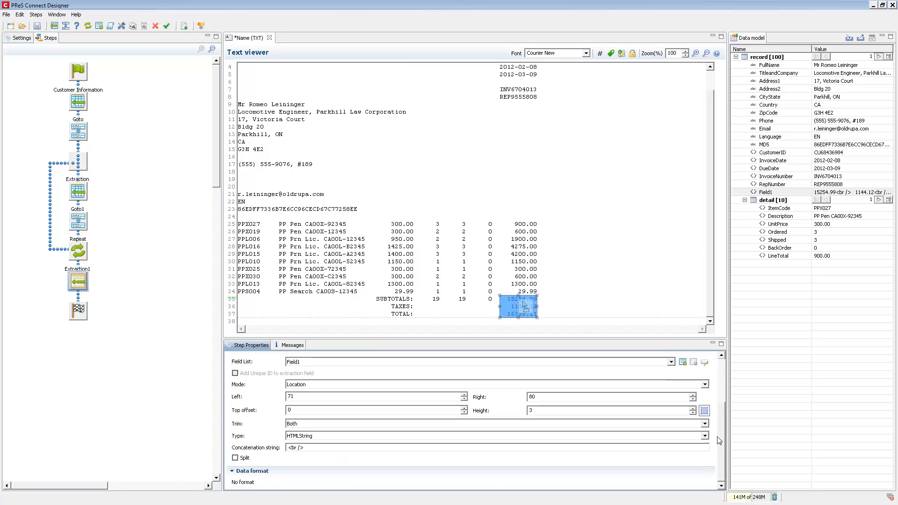
pyautogui.click(236, 458)
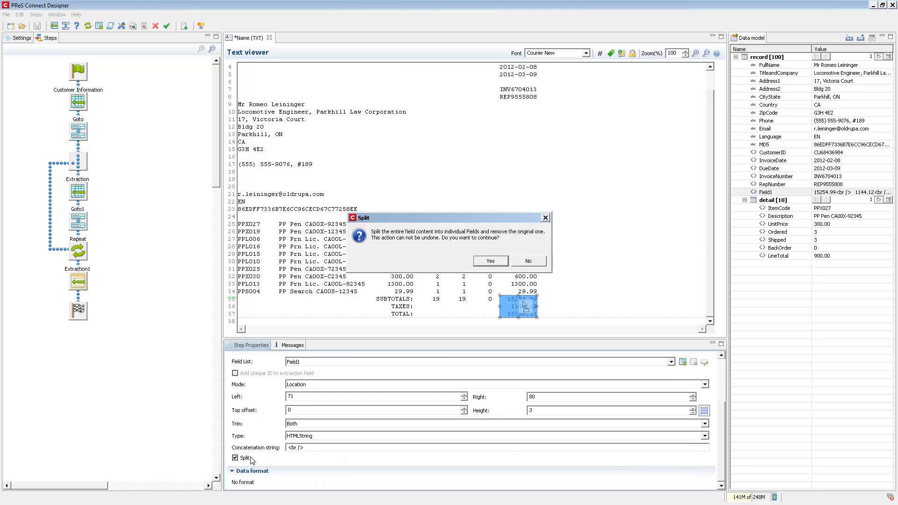
pyautogui.click(489, 261)
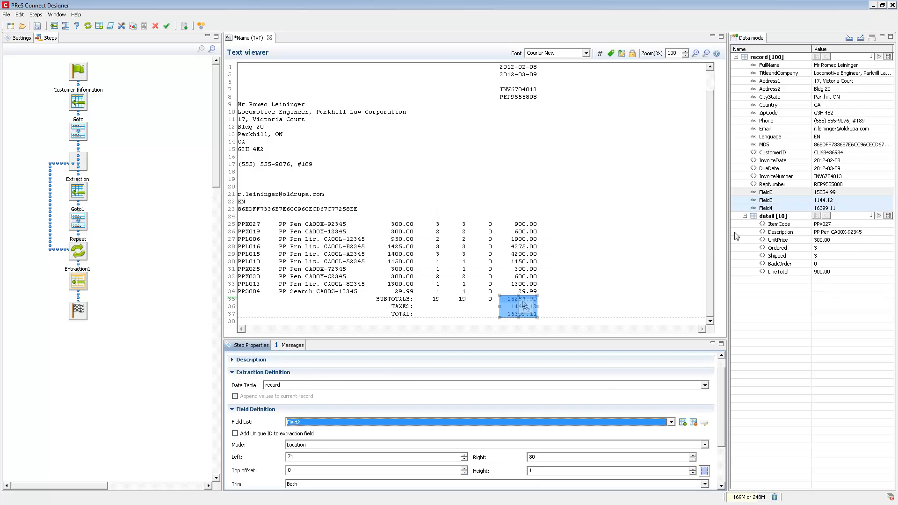
# Step: Examine the second record's page break and browse its detail records for page header lines that the Repeat loop extracts
pyautogui.click(878, 56)
pyautogui.moveTo(711, 92); pyautogui.dragTo(705, 199)
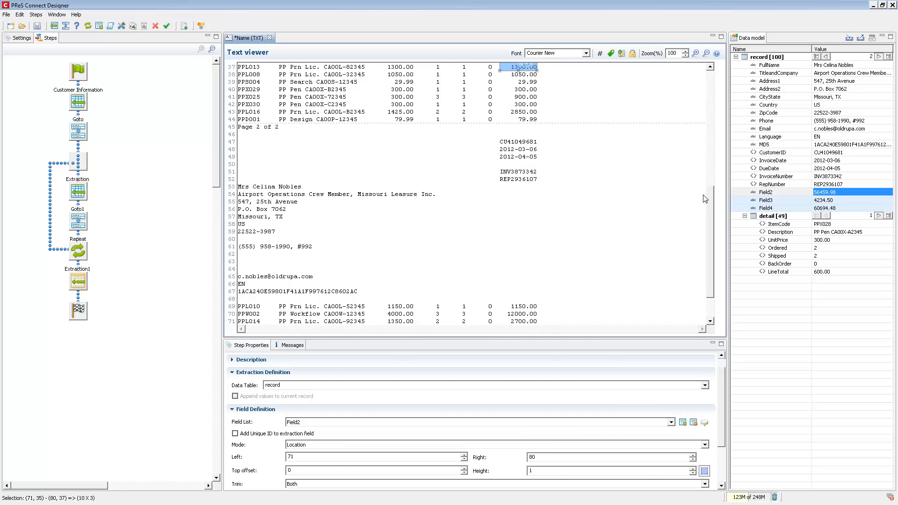
pyautogui.click(80, 162)
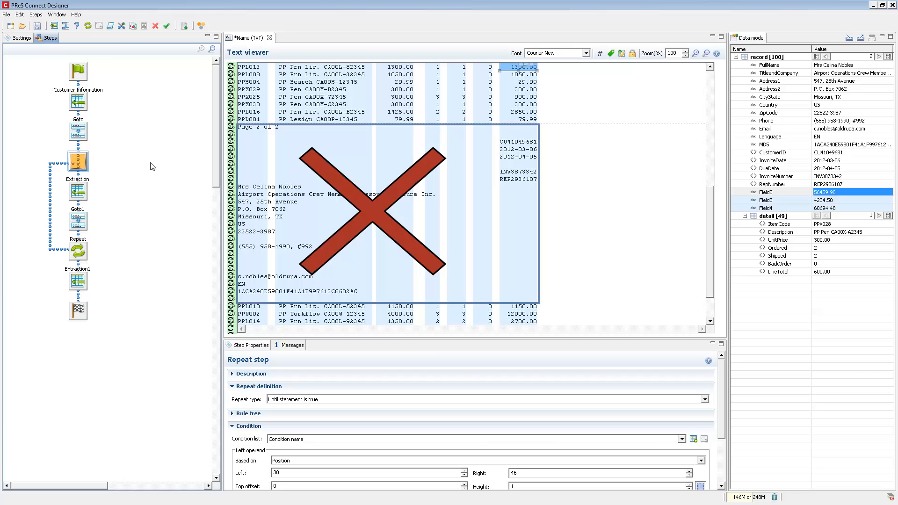
pyautogui.click(879, 216)
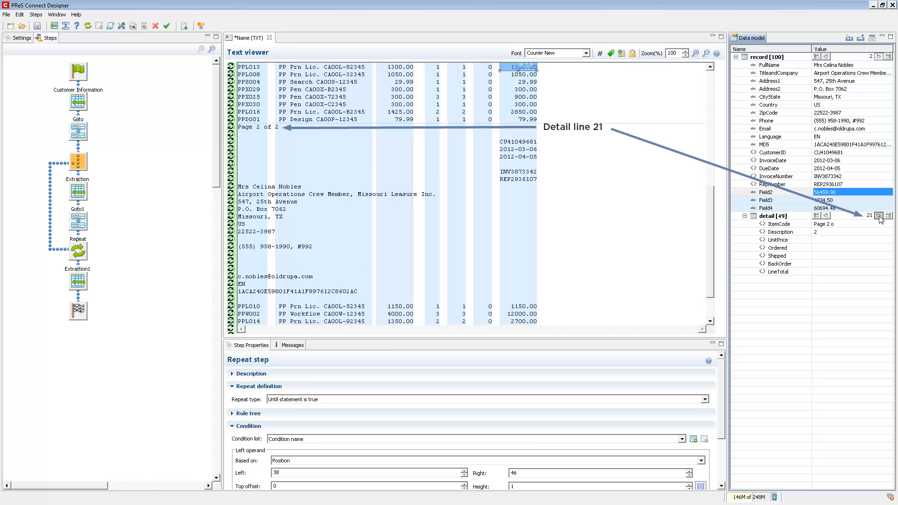
pyautogui.click(879, 216)
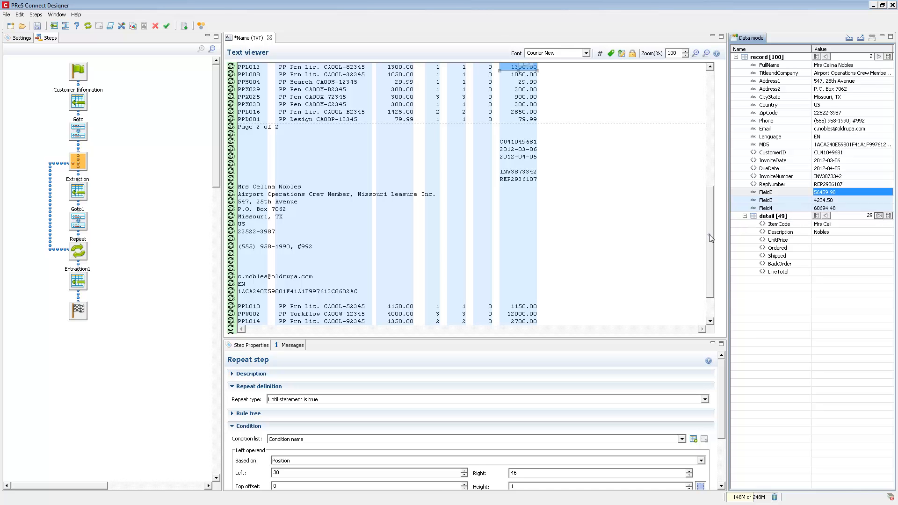
# Step: Lock the data selections in the text viewer, and highlight the regions extracted by Field4 and ItemCode
pyautogui.moveTo(709, 235); pyautogui.dragTo(715, 162)
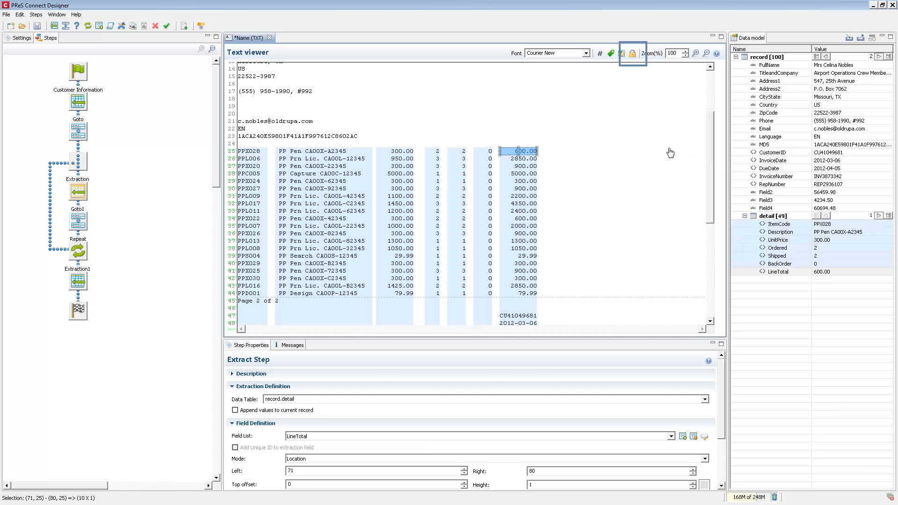
pyautogui.click(632, 54)
pyautogui.click(774, 209)
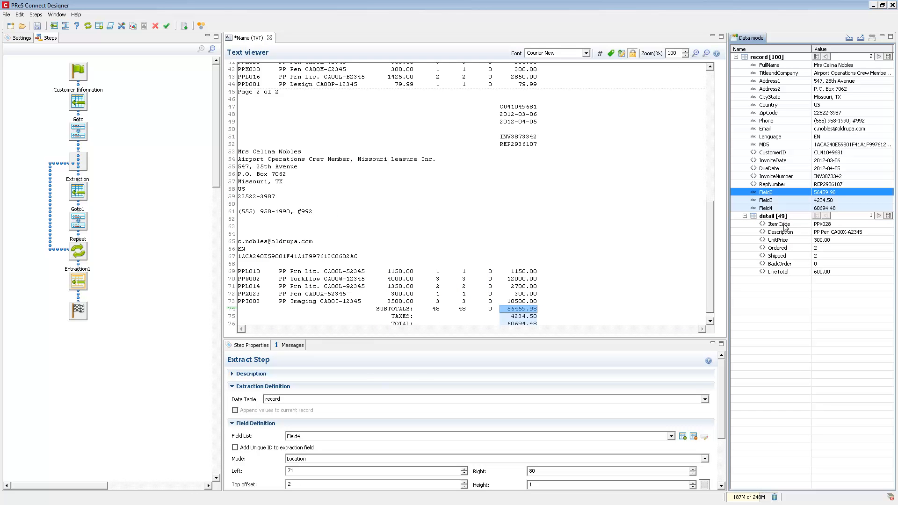
pyautogui.click(784, 225)
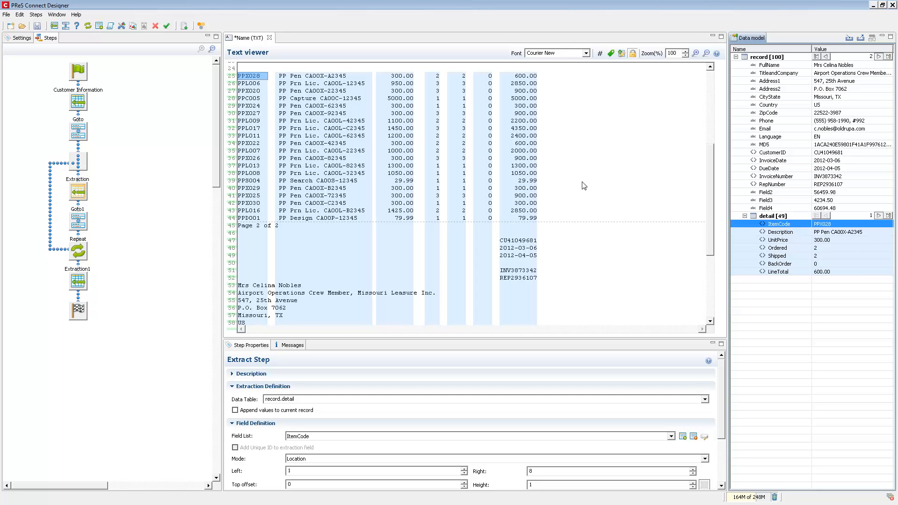
# Step: Add a Condition step at the start of the Repeat loop, based on the decimal point in column 78 of line 25
pyautogui.click(527, 75)
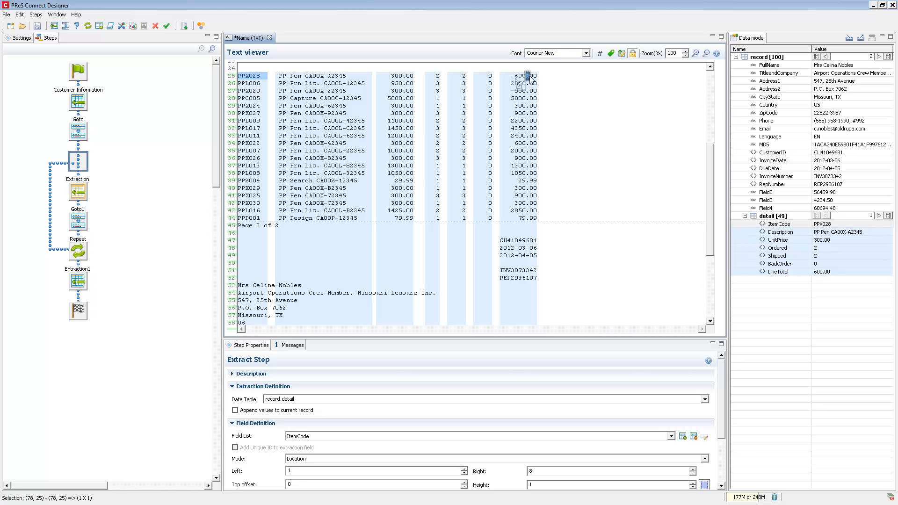
pyautogui.click(77, 162)
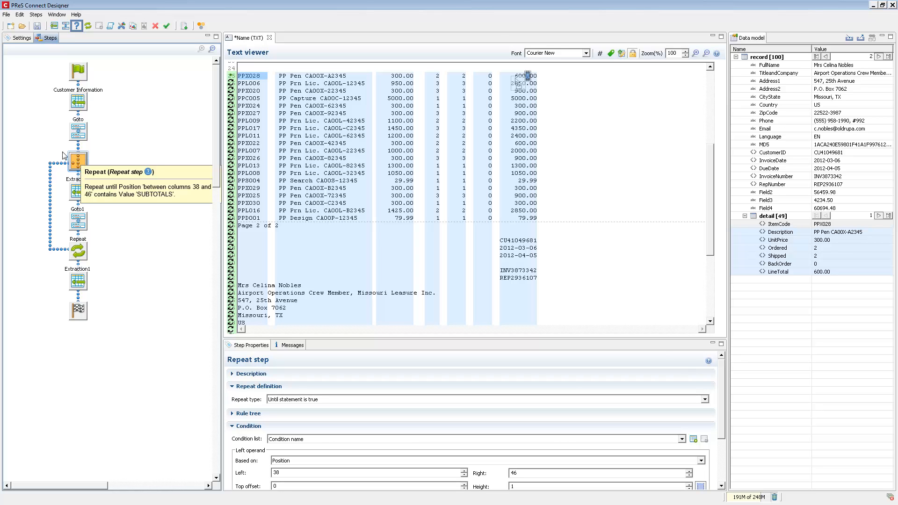
pyautogui.click(76, 25)
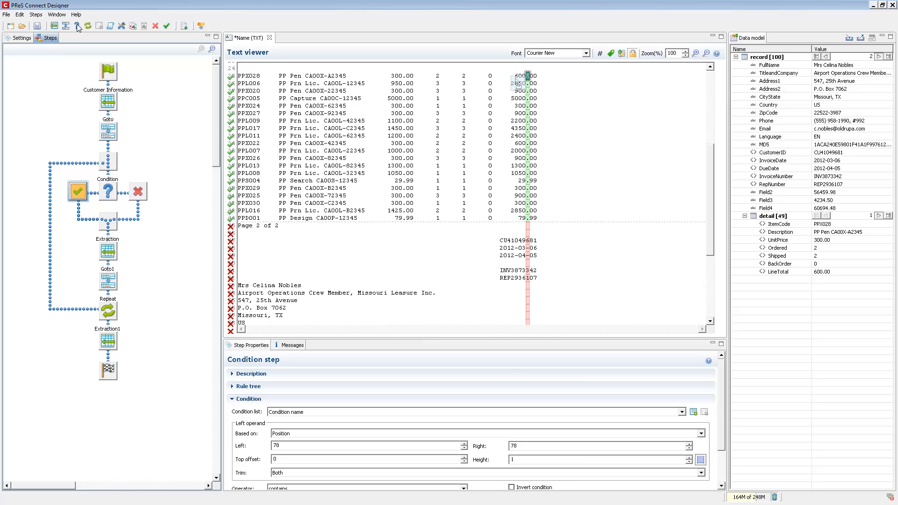
# Step: Move the line-item Extraction step into the true branch of the condition and validate all records
pyautogui.moveTo(709, 175); pyautogui.dragTo(721, 238)
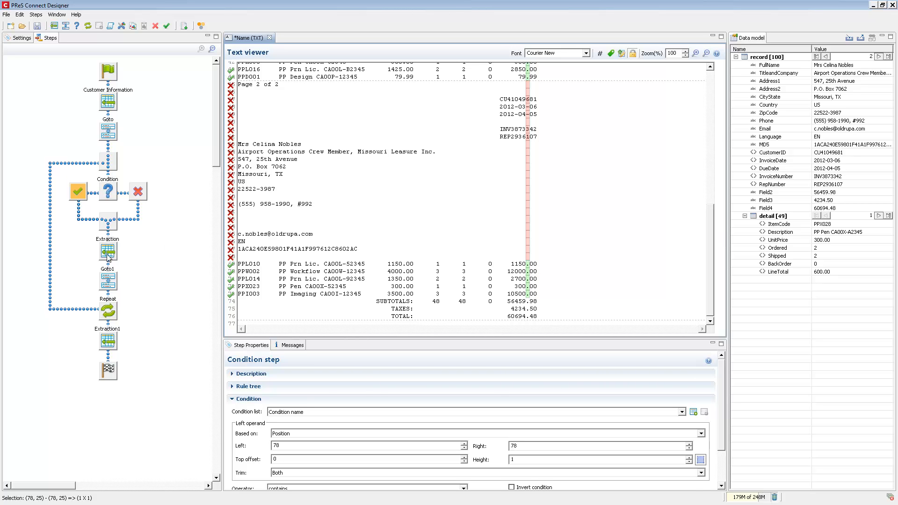
pyautogui.moveTo(108, 255); pyautogui.dragTo(77, 221)
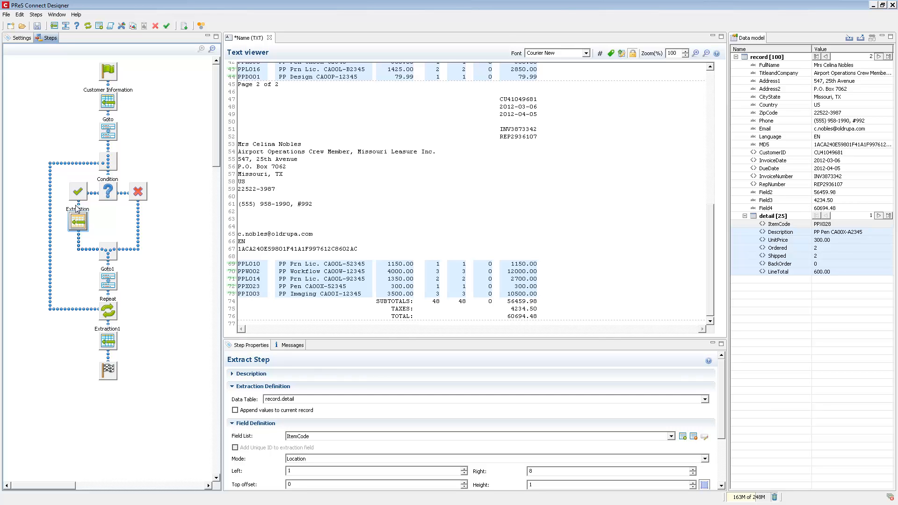
pyautogui.click(167, 25)
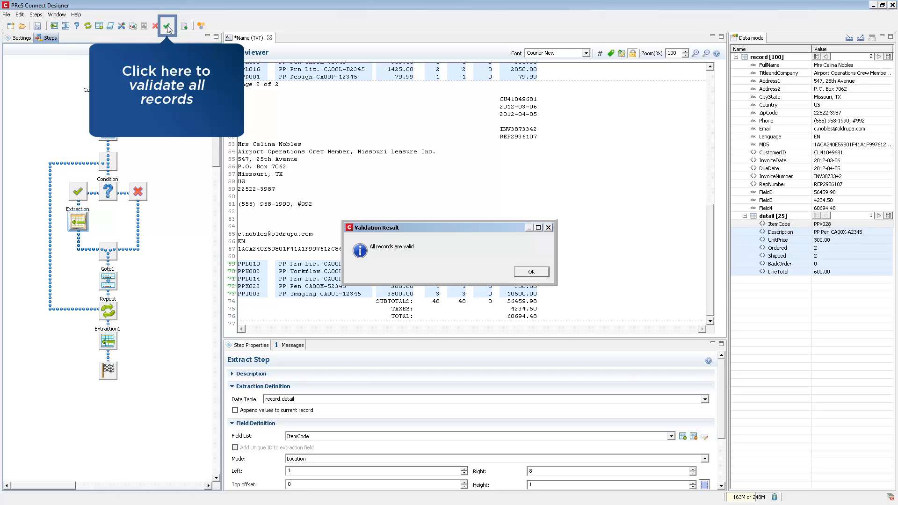